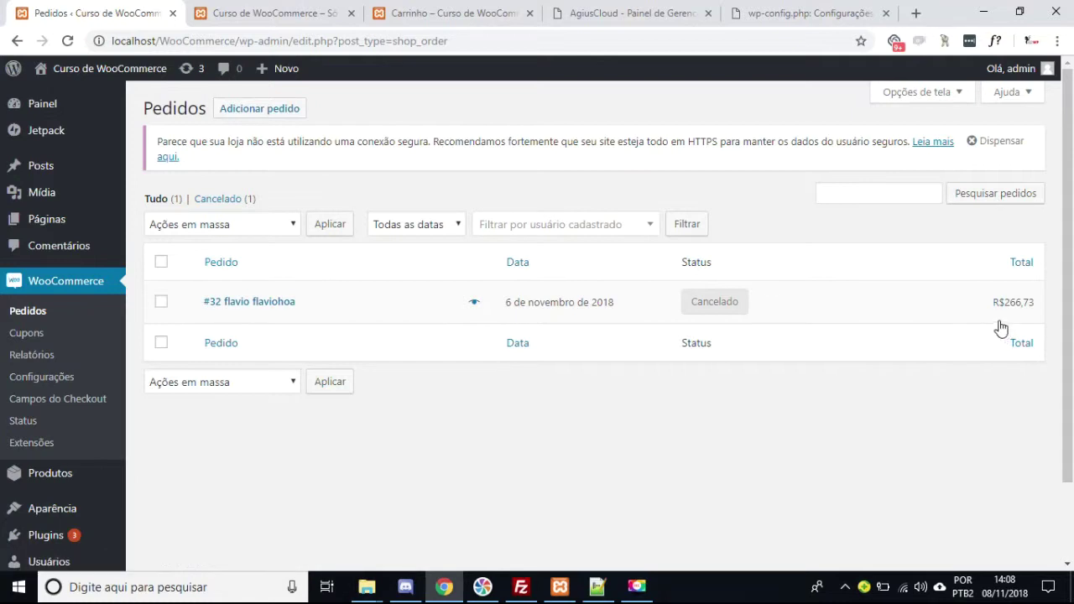
# Step: Open the cancelled order from the orders list and highlight its full delivery address
pyautogui.press('Tab')
pyautogui.click(286, 309)
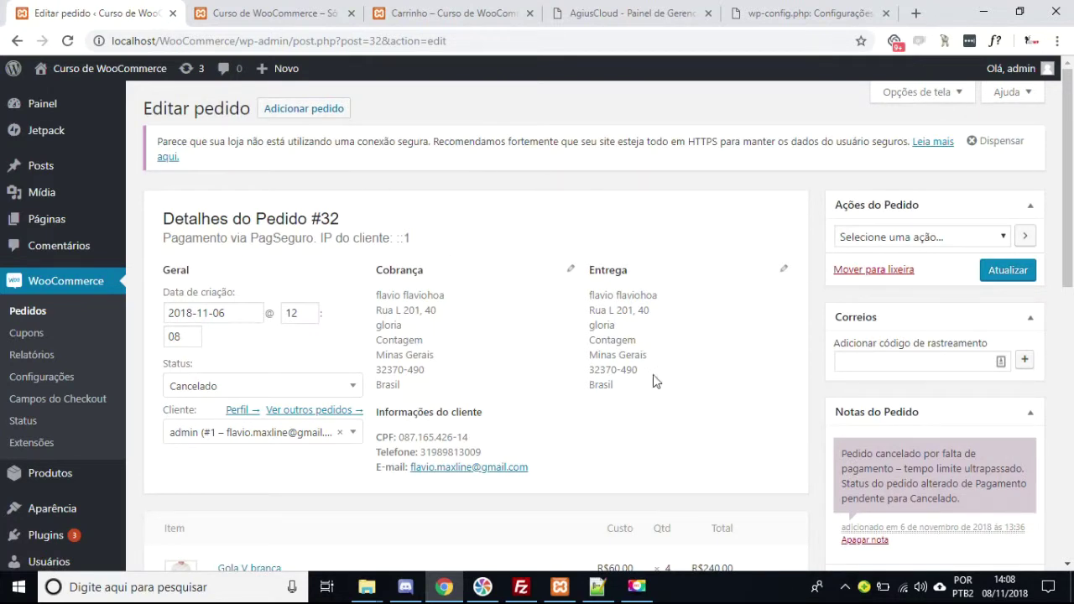
pyautogui.moveTo(590, 305)
pyautogui.mouseDown()
pyautogui.moveTo(662, 403)
pyautogui.moveTo(578, 343)
pyautogui.moveTo(590, 294)
pyautogui.moveTo(585, 305)
pyautogui.mouseUp()
pyautogui.click(656, 404)
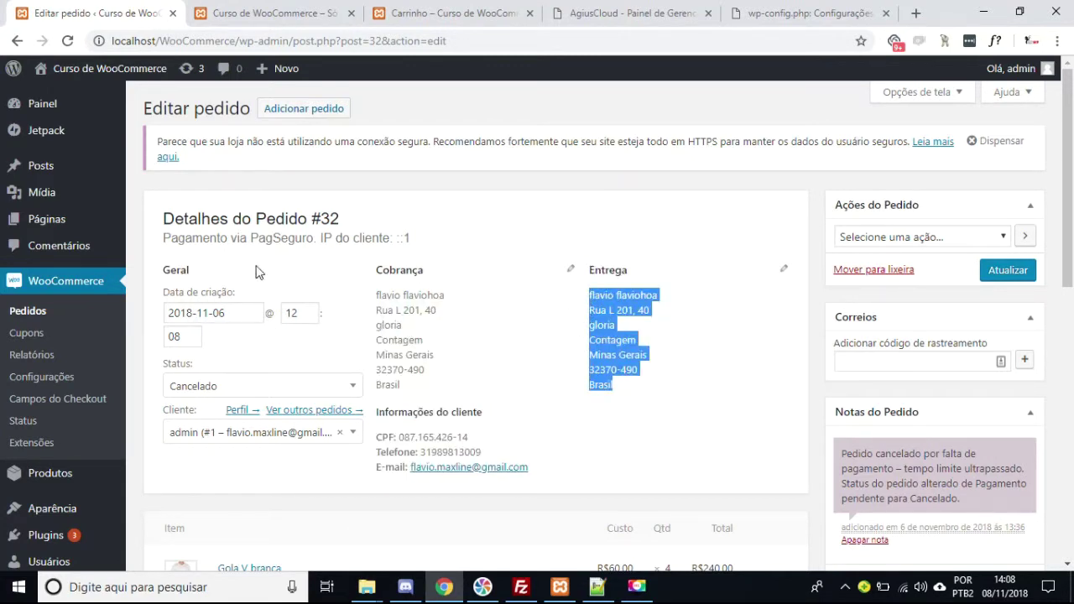
# Step: Set the order's status to Concluído and look through the remaining status options
pyautogui.click(232, 388)
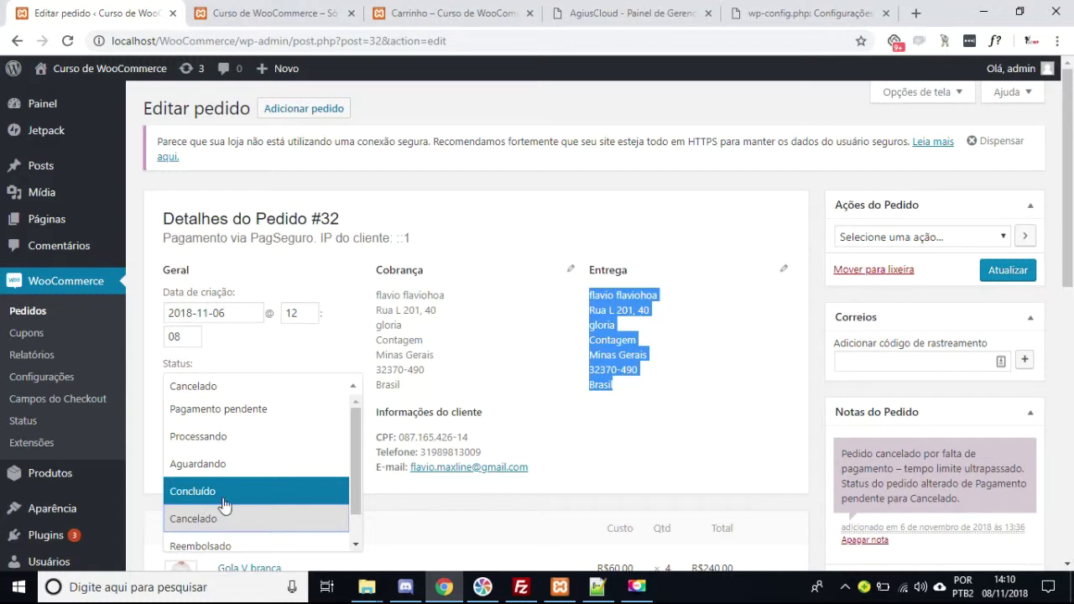
pyautogui.click(269, 502)
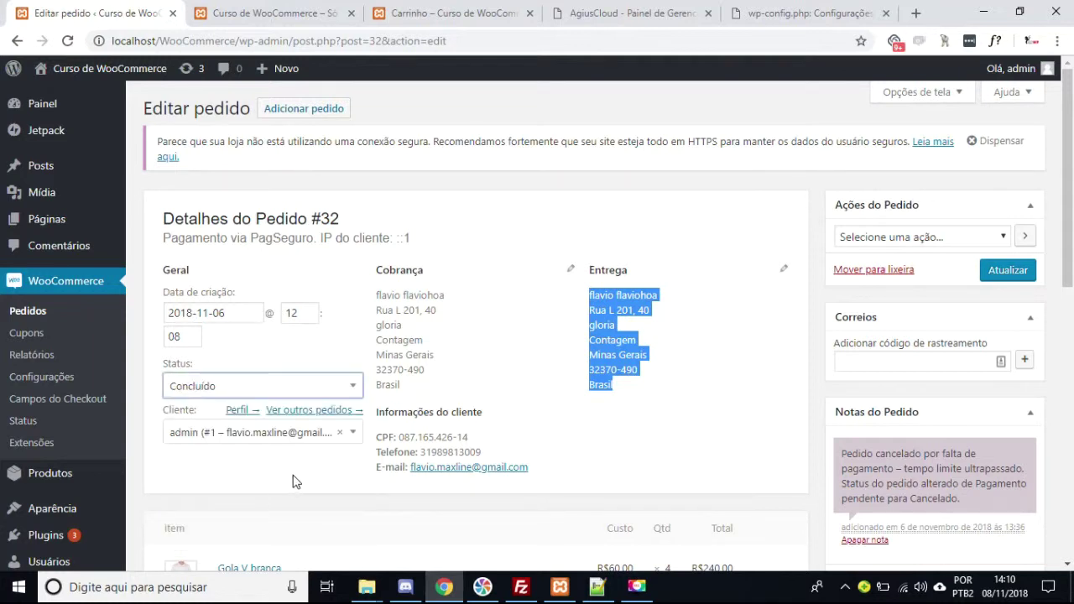
pyautogui.click(283, 384)
pyautogui.scroll(-1, 264, 511)
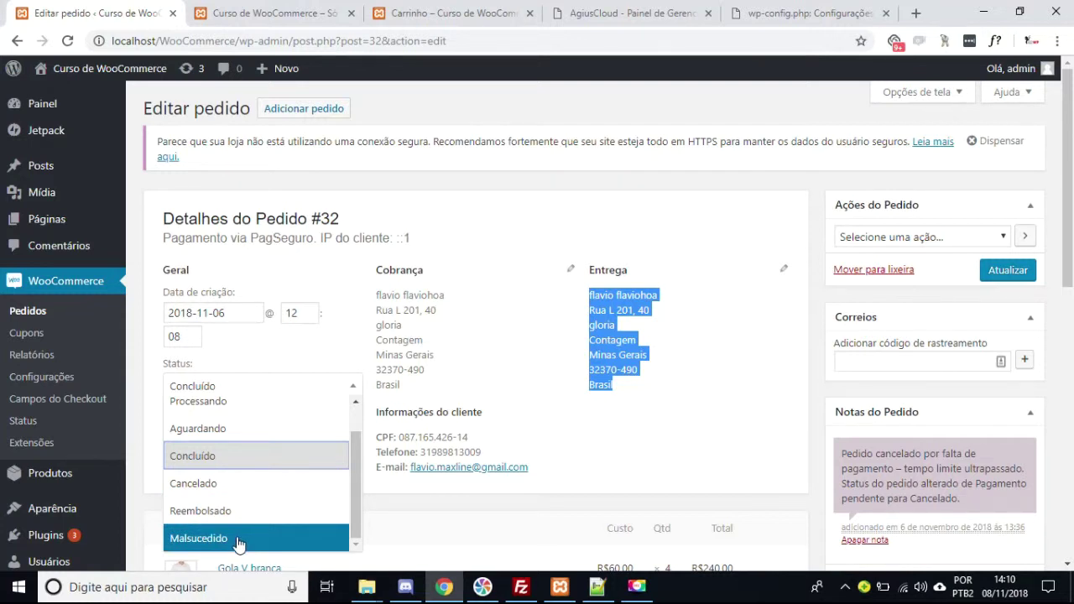
pyautogui.click(515, 245)
# Step: Examine the order's purchased item, SEDEX shipping with its delivery estimate, the freight cost and the order total
pyautogui.scroll(-2, 495, 227)
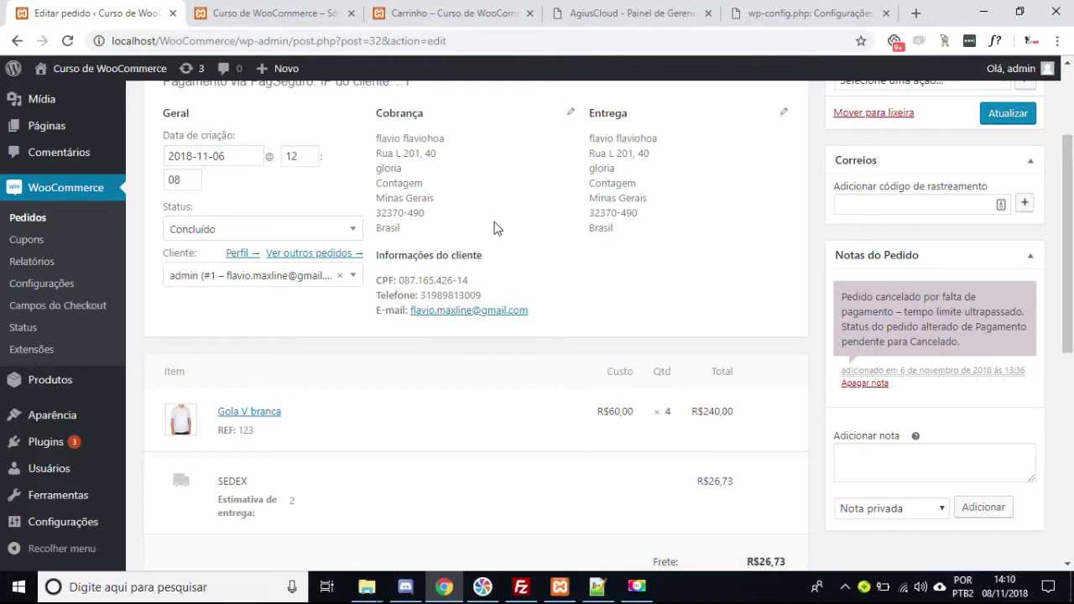
pyautogui.scroll(-3, 493, 229)
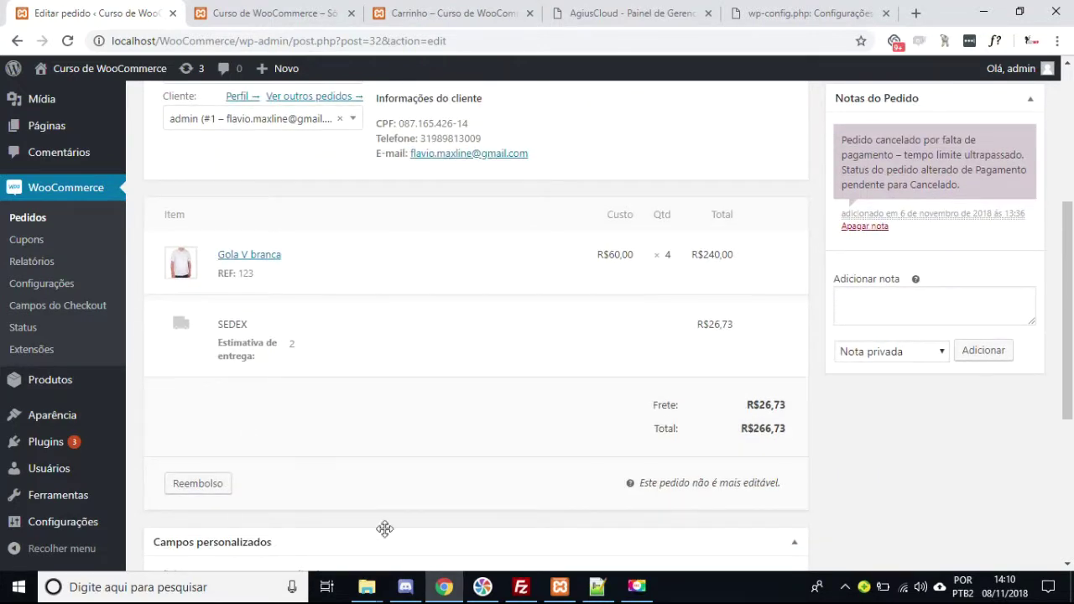
pyautogui.tripleClick(777, 402)
pyautogui.tripleClick(768, 425)
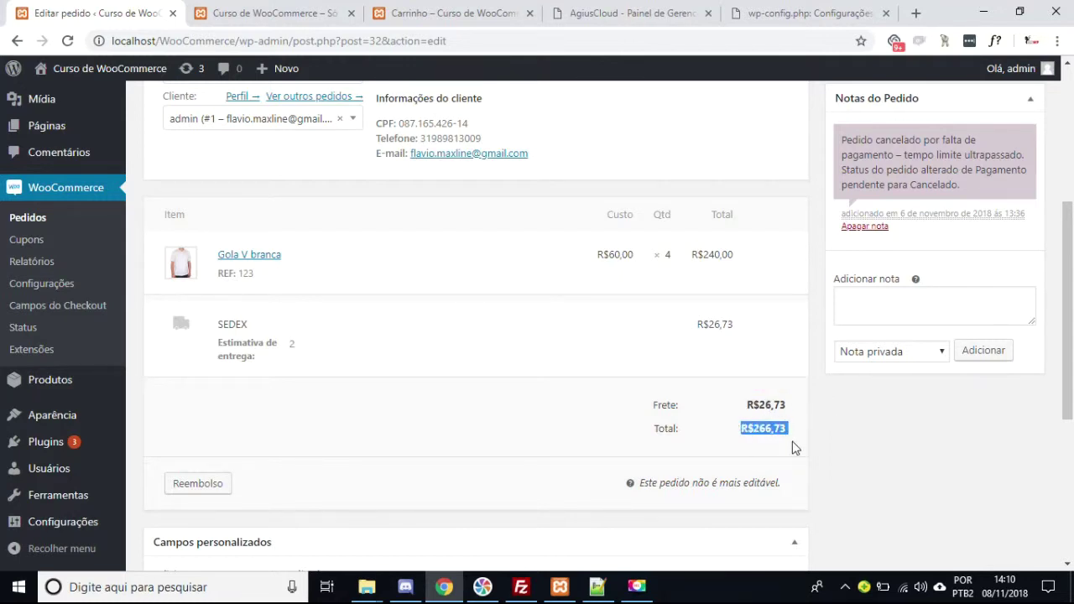
pyautogui.tripleClick(754, 404)
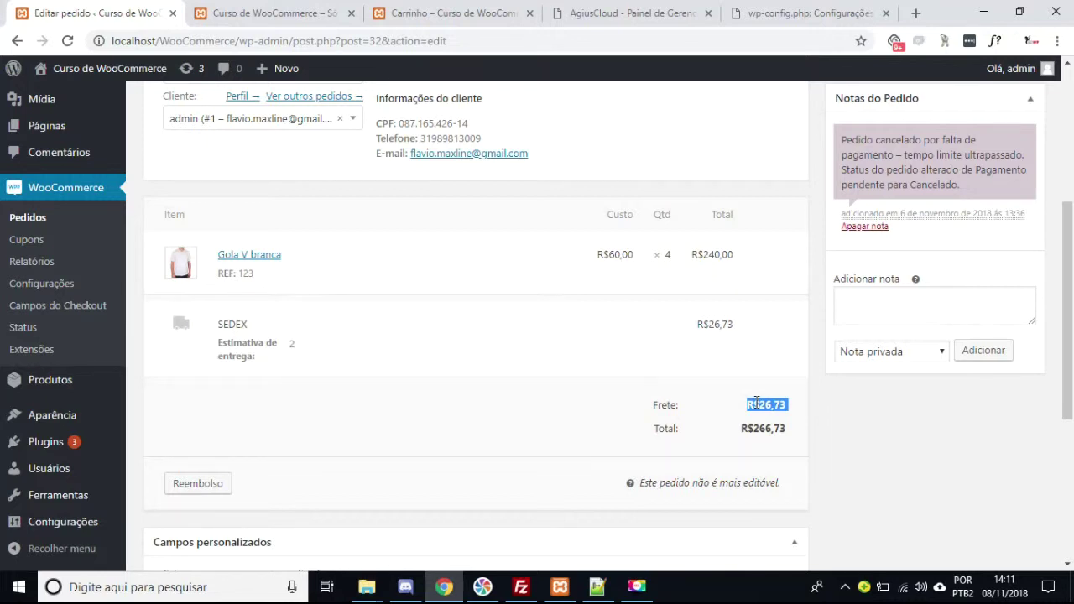
pyautogui.doubleClick(228, 325)
pyautogui.click(217, 330)
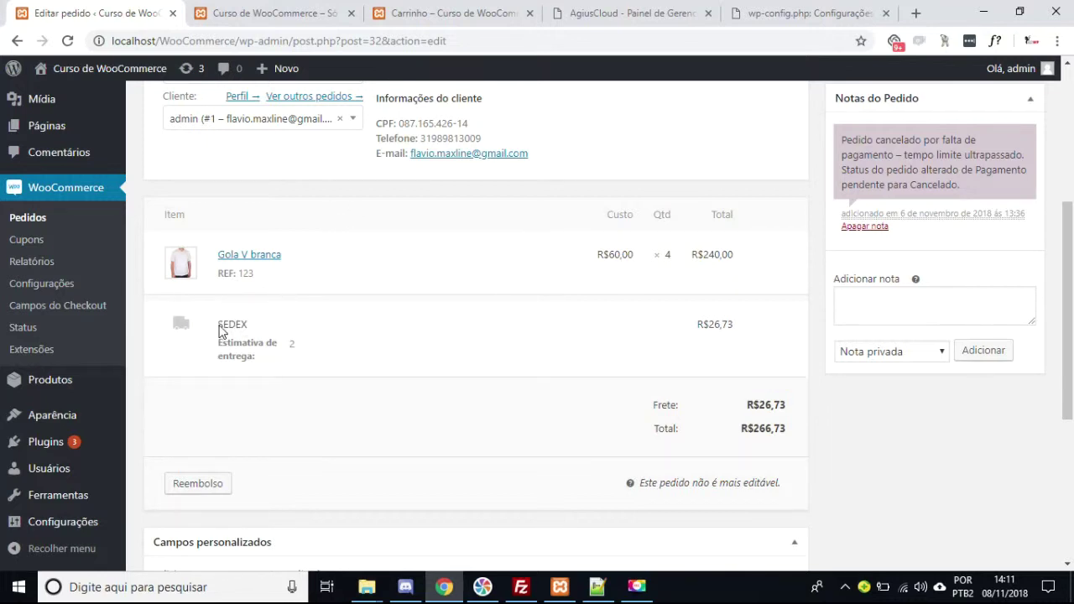
pyautogui.moveTo(217, 323); pyautogui.dragTo(283, 364)
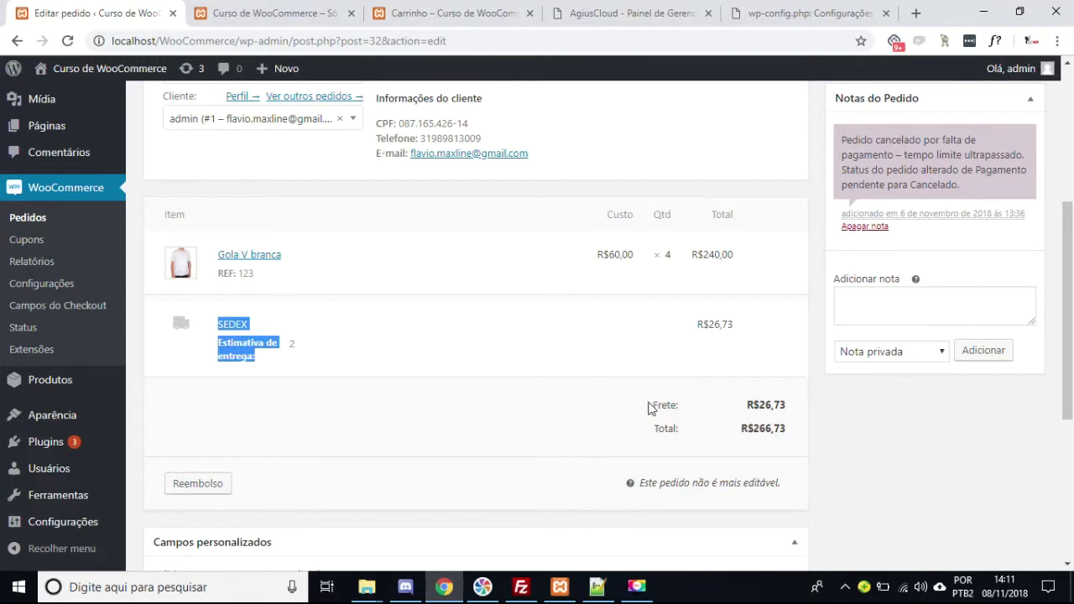
pyautogui.doubleClick(758, 402)
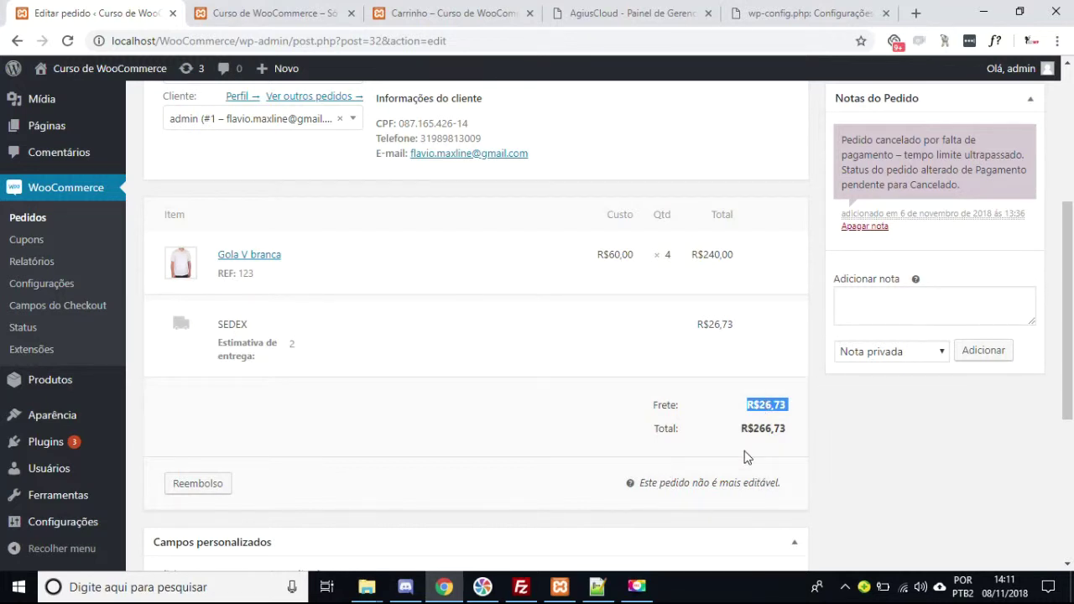
pyautogui.moveTo(657, 406); pyautogui.dragTo(777, 408)
# Step: Look over the available order actions and add the Correios tracking code 123 to the order
pyautogui.scroll(4, 774, 408)
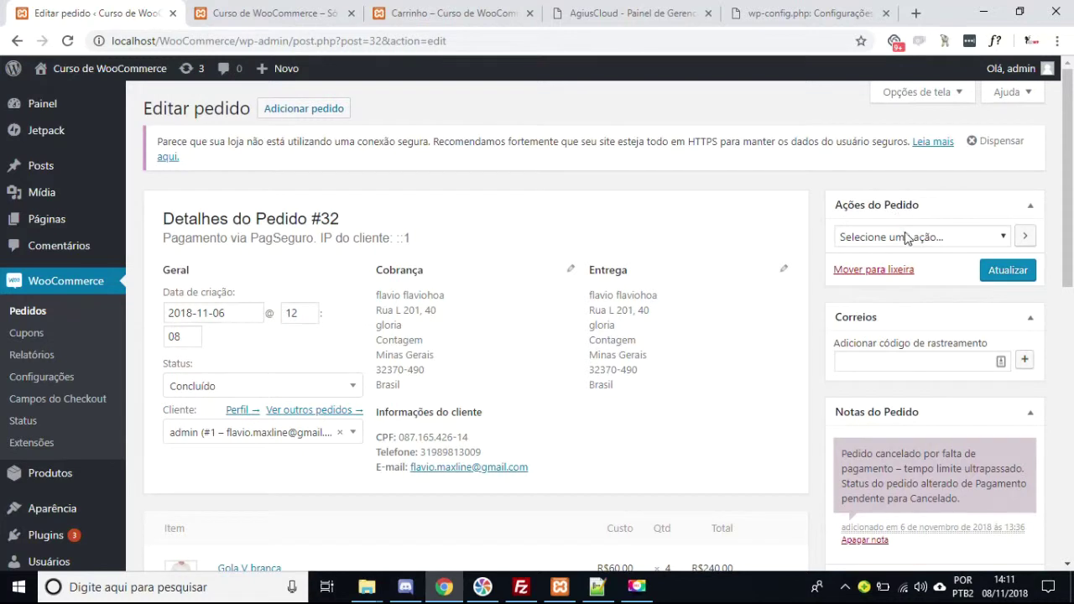
pyautogui.click(912, 236)
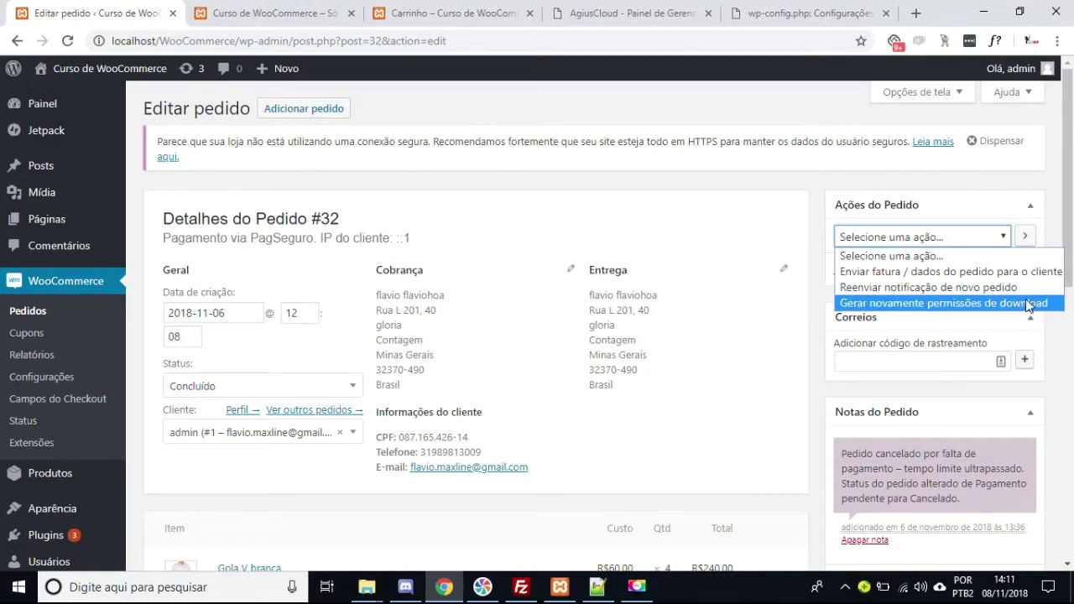
pyautogui.click(930, 359)
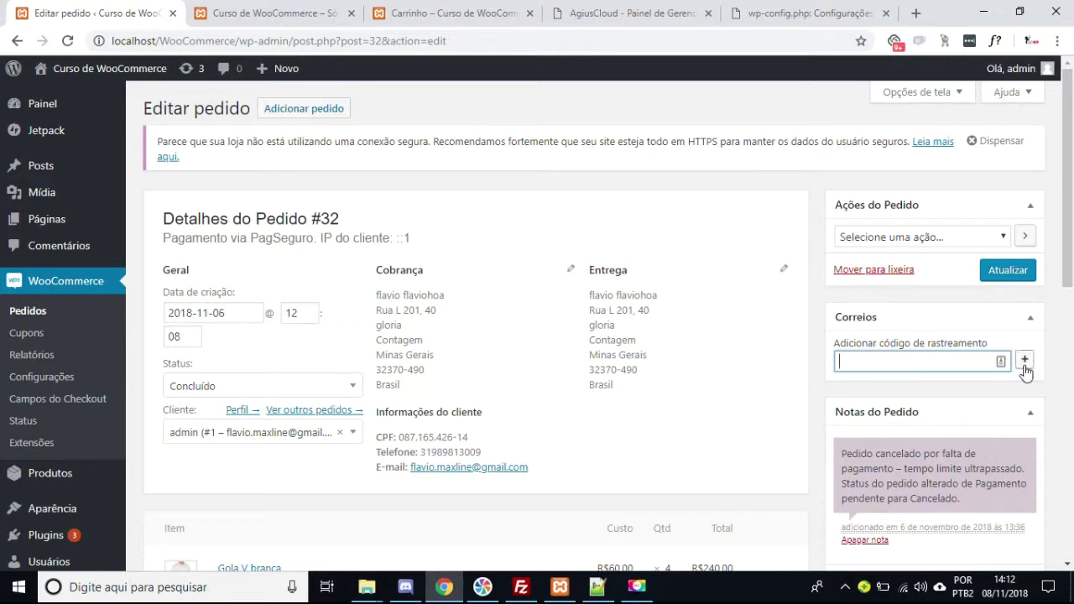
pyautogui.write('123')
pyautogui.click(1021, 365)
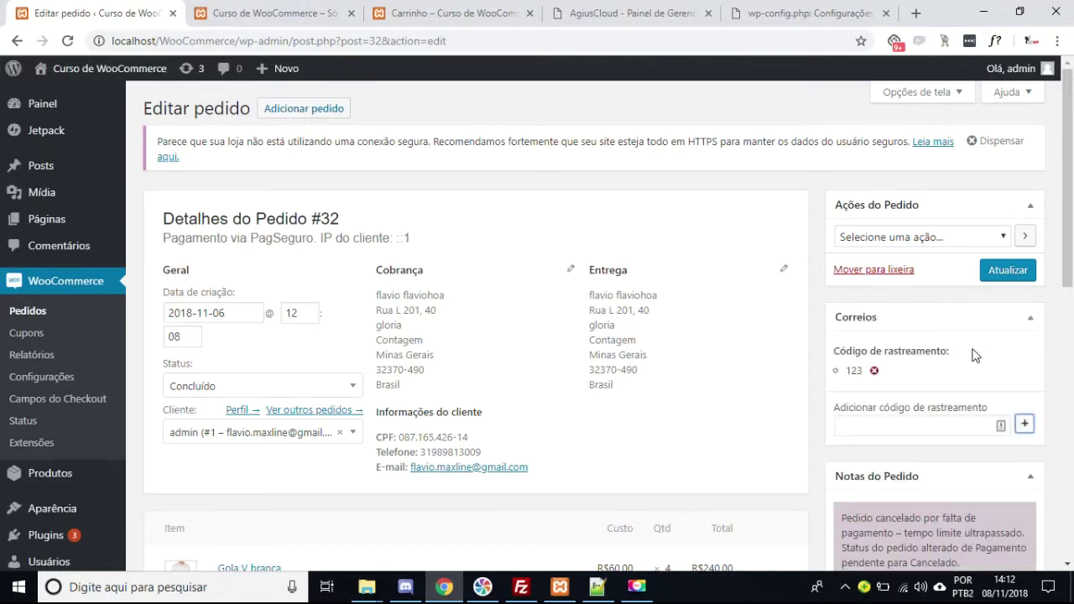
# Step: Examine the order note about the payment cancellation, the new-note field, and the custom fields and downloadable product permissions sections
pyautogui.scroll(-3, 976, 277)
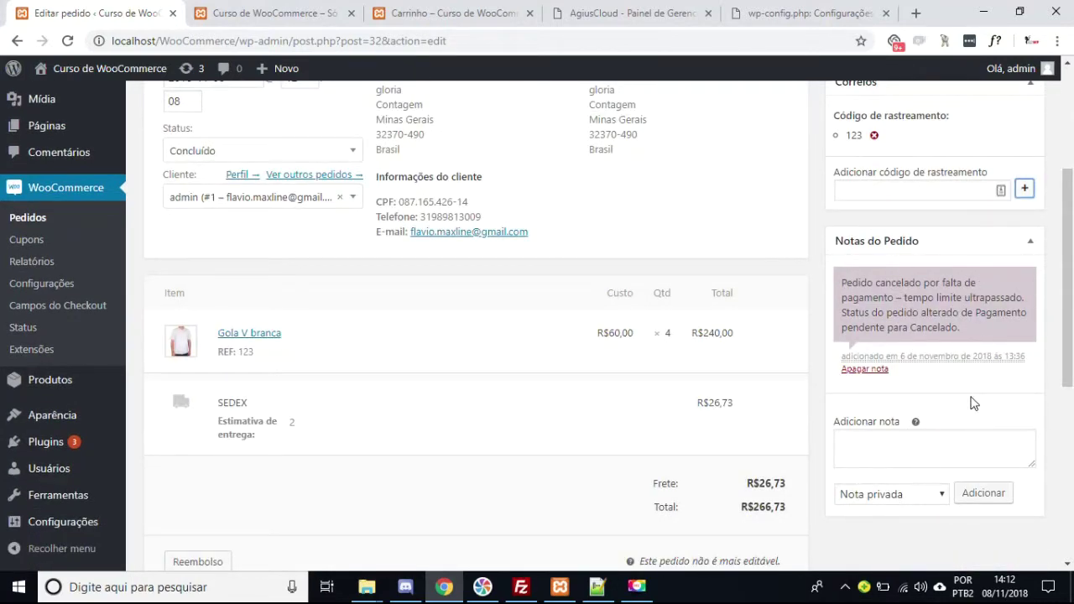
pyautogui.click(943, 451)
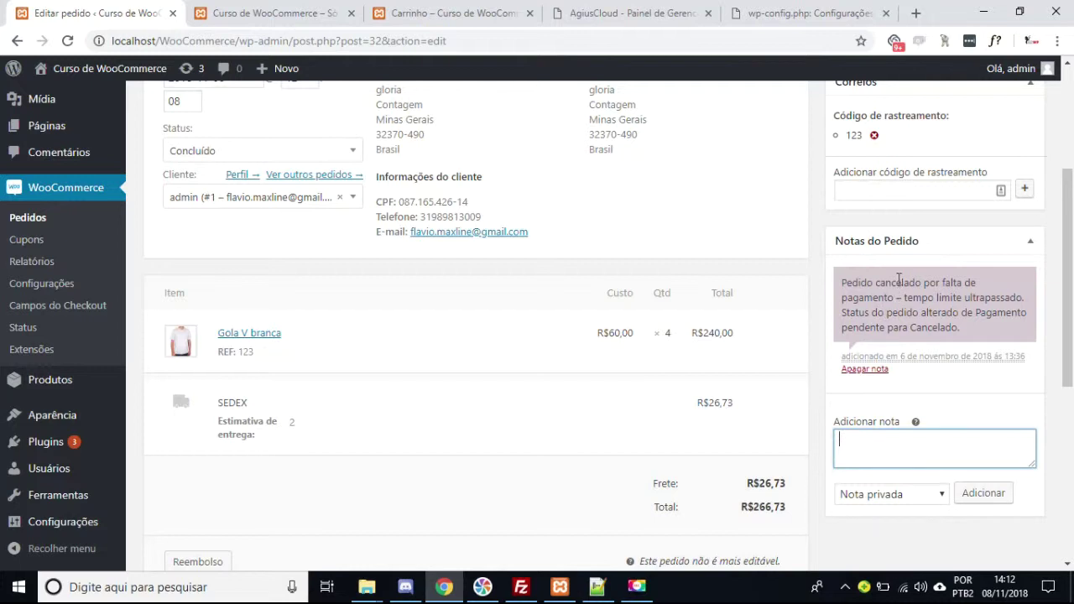
pyautogui.moveTo(840, 283); pyautogui.dragTo(895, 298)
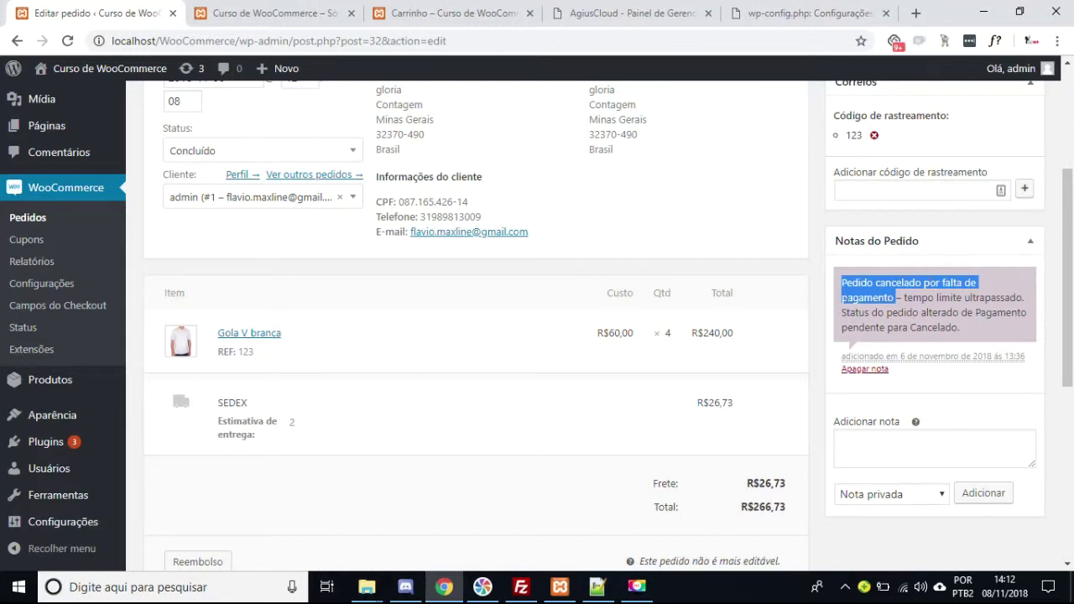
pyautogui.tripleClick(911, 312)
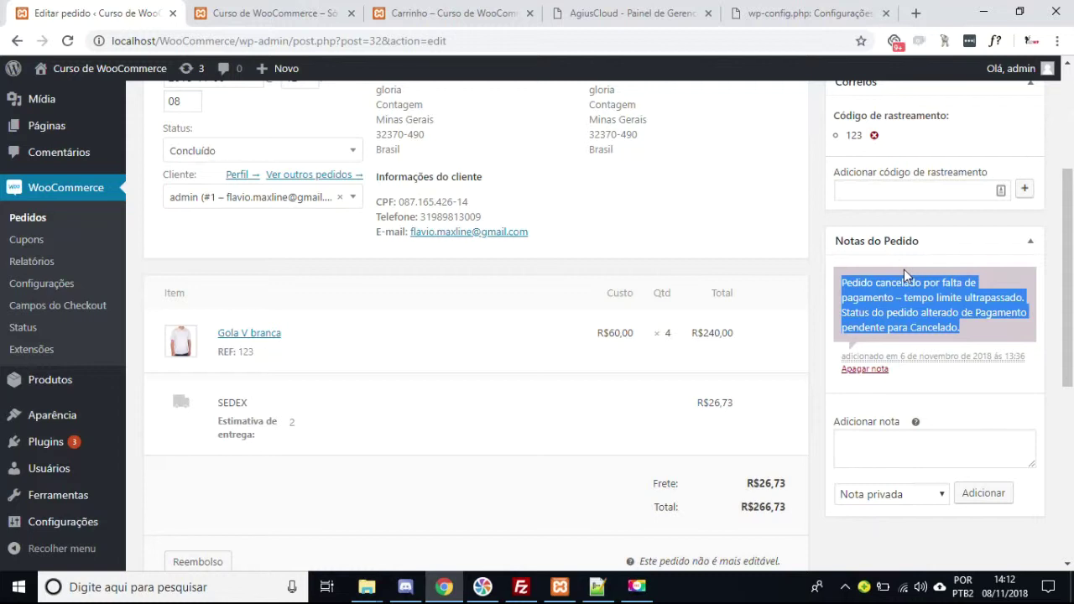
pyautogui.doubleClick(928, 299)
pyautogui.tripleClick(933, 299)
pyautogui.click(934, 297)
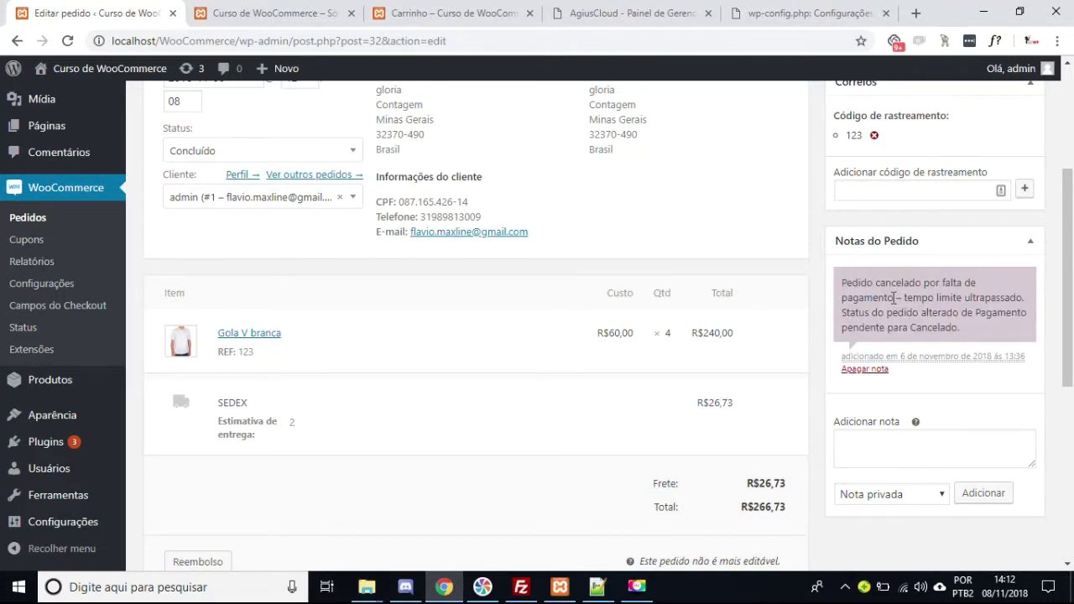
pyautogui.moveTo(895, 298); pyautogui.dragTo(837, 282)
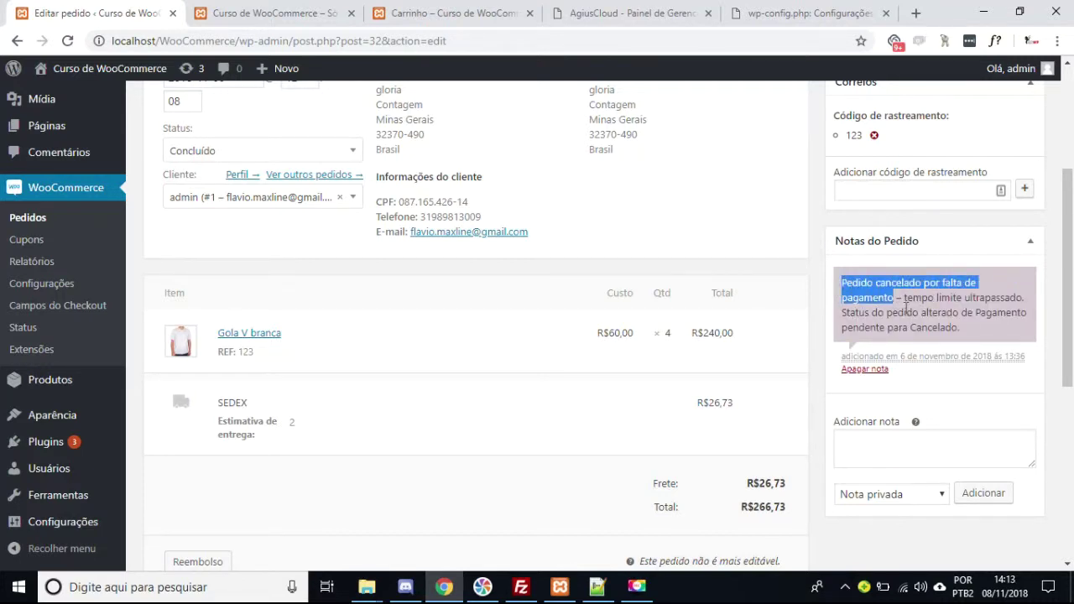
pyautogui.moveTo(903, 311); pyautogui.dragTo(950, 315)
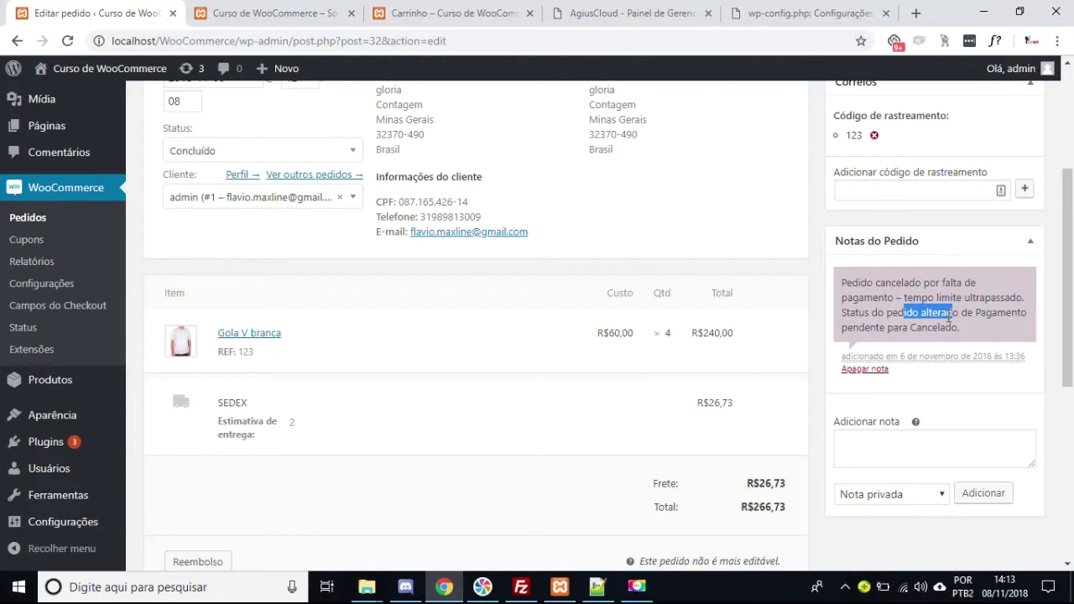
pyautogui.moveTo(949, 315); pyautogui.dragTo(942, 329)
pyautogui.scroll(-5, 831, 261)
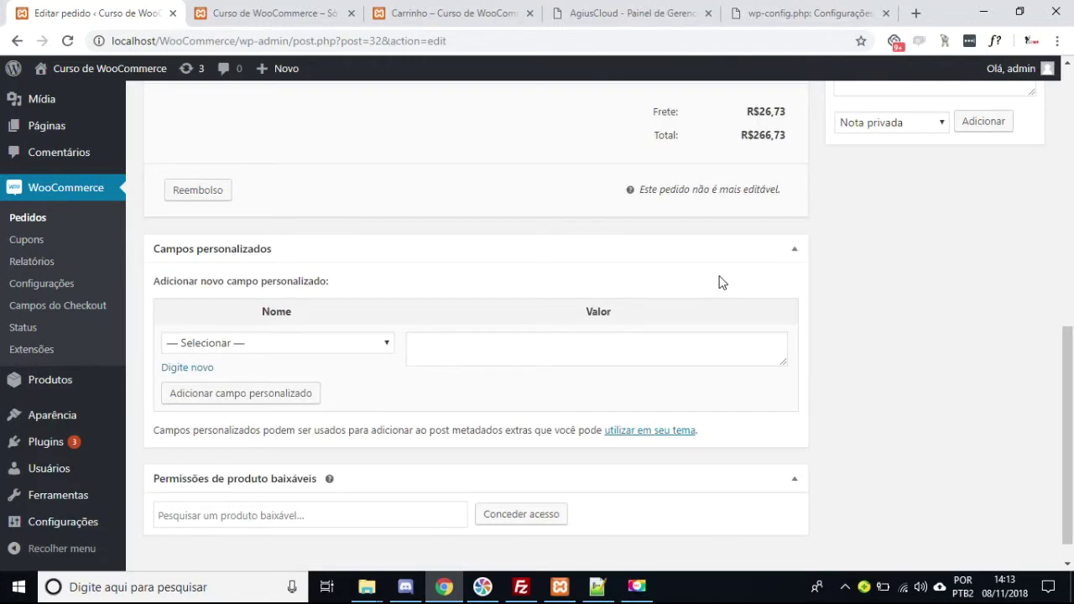
pyautogui.scroll(10, 959, 319)
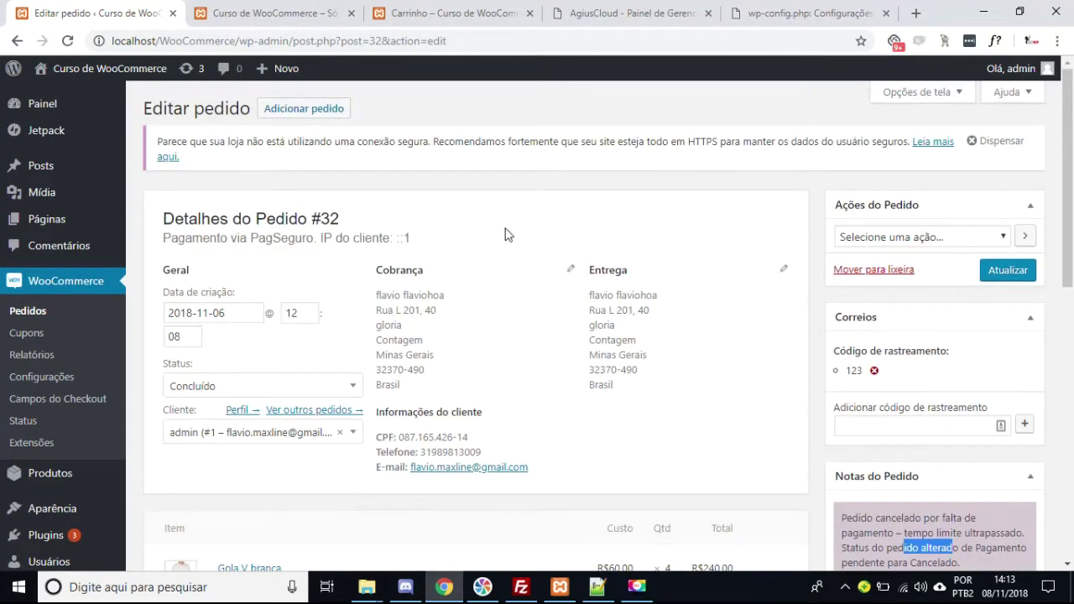
# Step: Return to the orders list and check the order's date and time
pyautogui.click(44, 311)
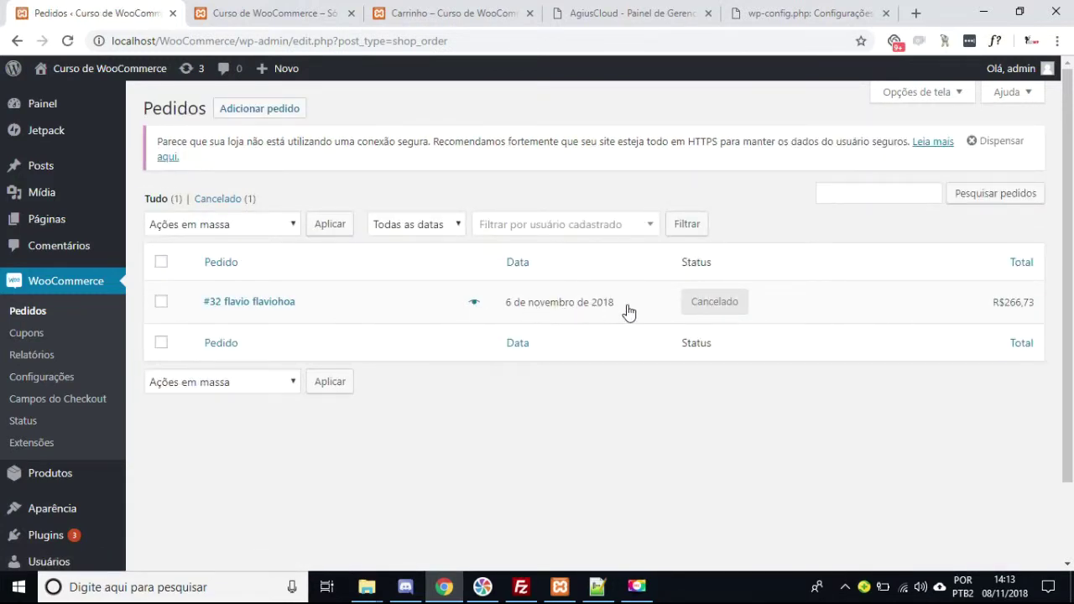
pyautogui.moveTo(630, 312); pyautogui.dragTo(487, 310)
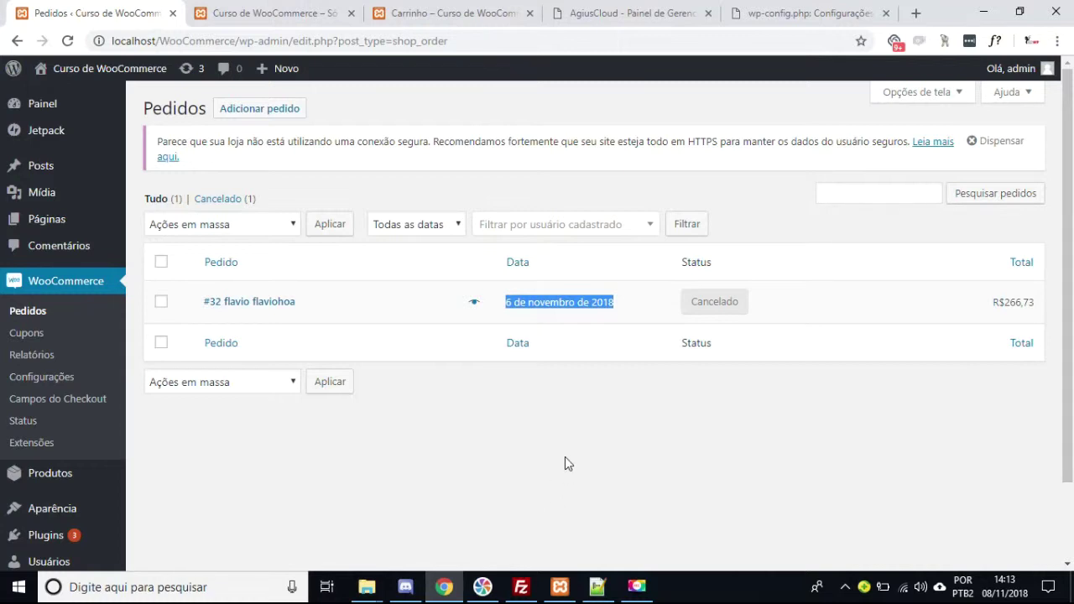
pyautogui.moveTo(574, 309)
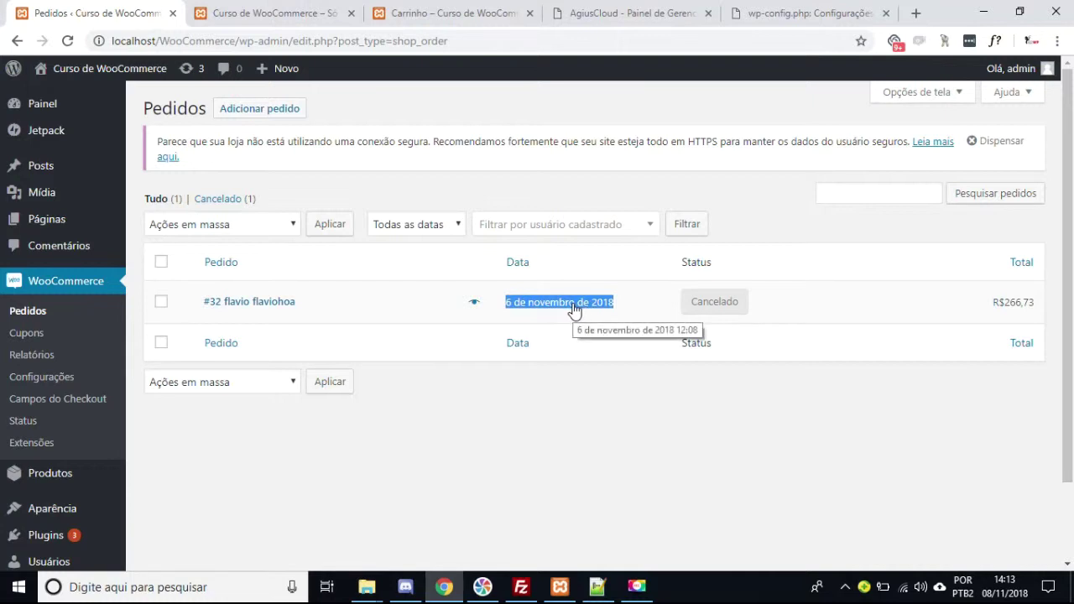
# Step: Reopen the cancelled order and examine its delivery address, tracking code field, customer phone number and delivery postal code
pyautogui.click(258, 302)
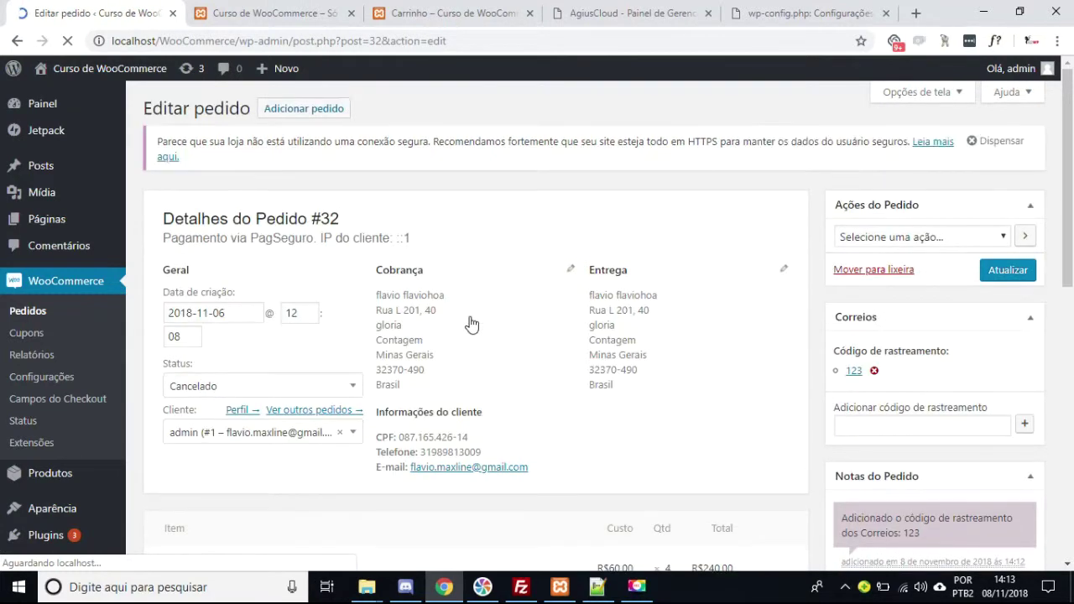
pyautogui.moveTo(589, 295); pyautogui.dragTo(613, 385)
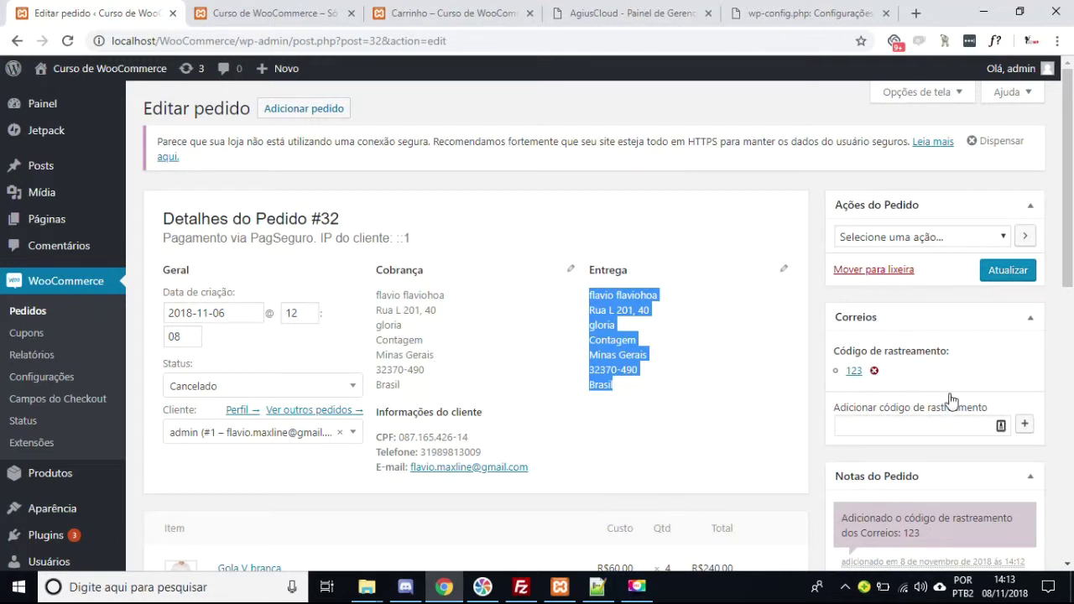
pyautogui.click(909, 429)
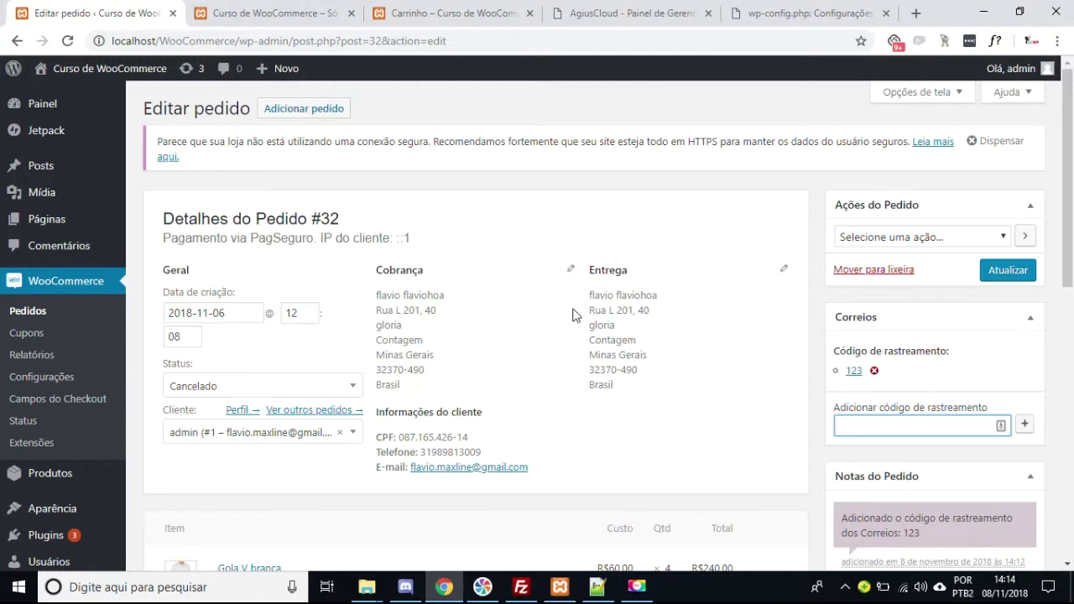
pyautogui.moveTo(587, 298); pyautogui.dragTo(630, 353)
pyautogui.click(628, 373)
pyautogui.doubleClick(628, 377)
pyautogui.click(626, 380)
pyautogui.moveTo(616, 388); pyautogui.dragTo(590, 293)
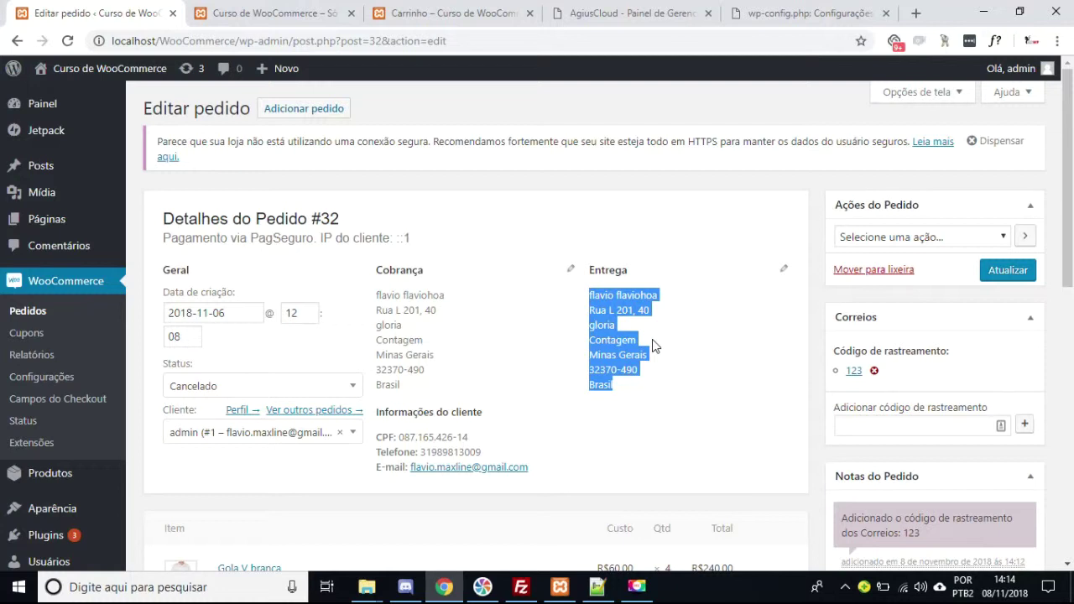
pyautogui.doubleClick(460, 451)
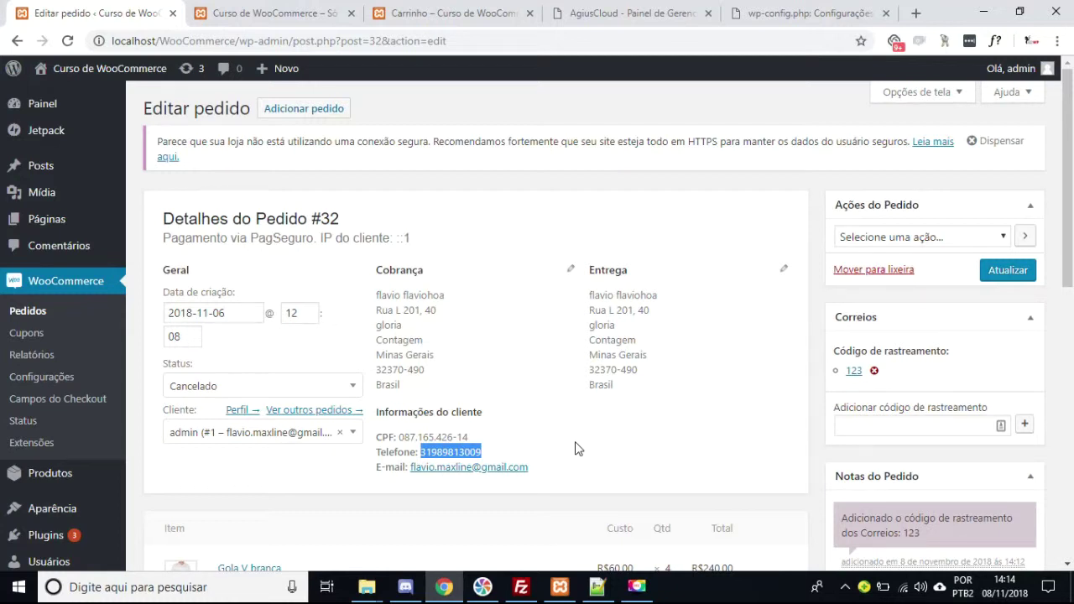
pyautogui.moveTo(637, 370); pyautogui.dragTo(590, 377)
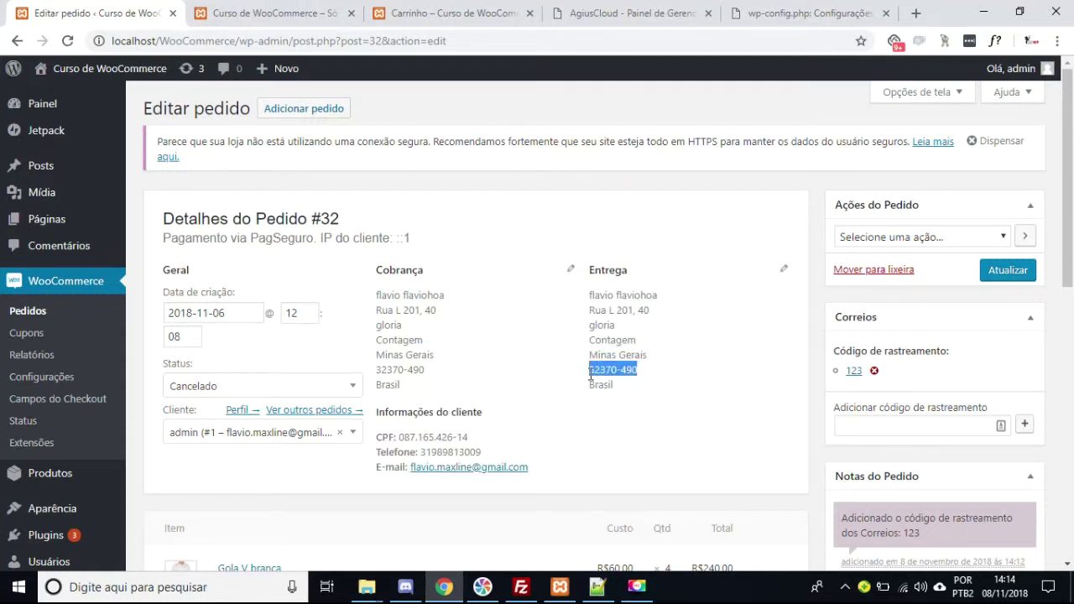